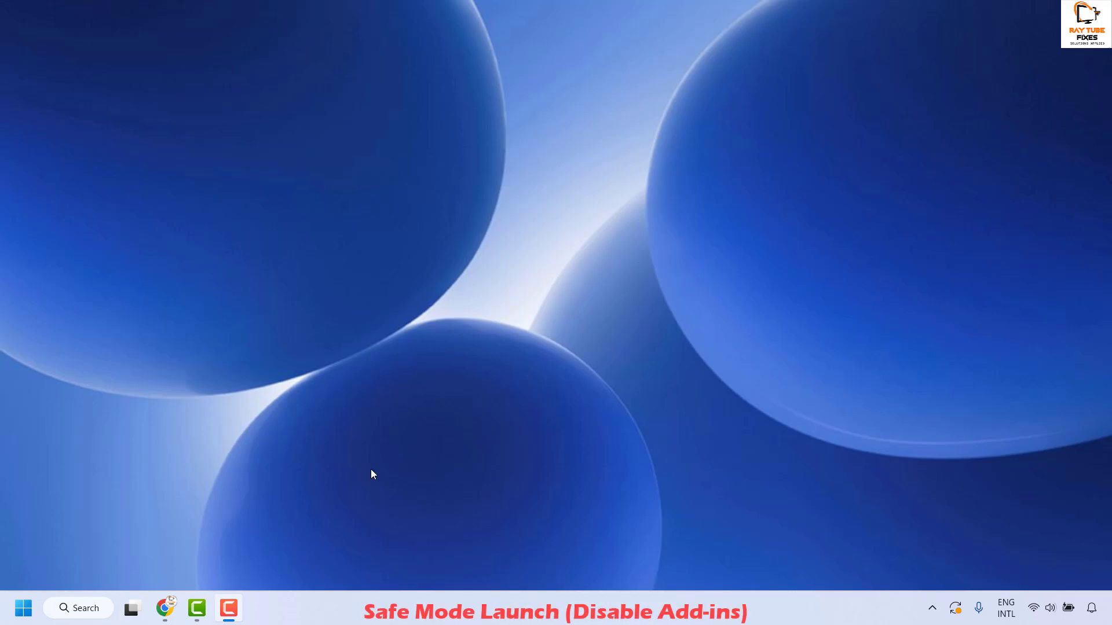
Launch Word in safe mode by running the command "winword /safe".
right_click(24, 608)
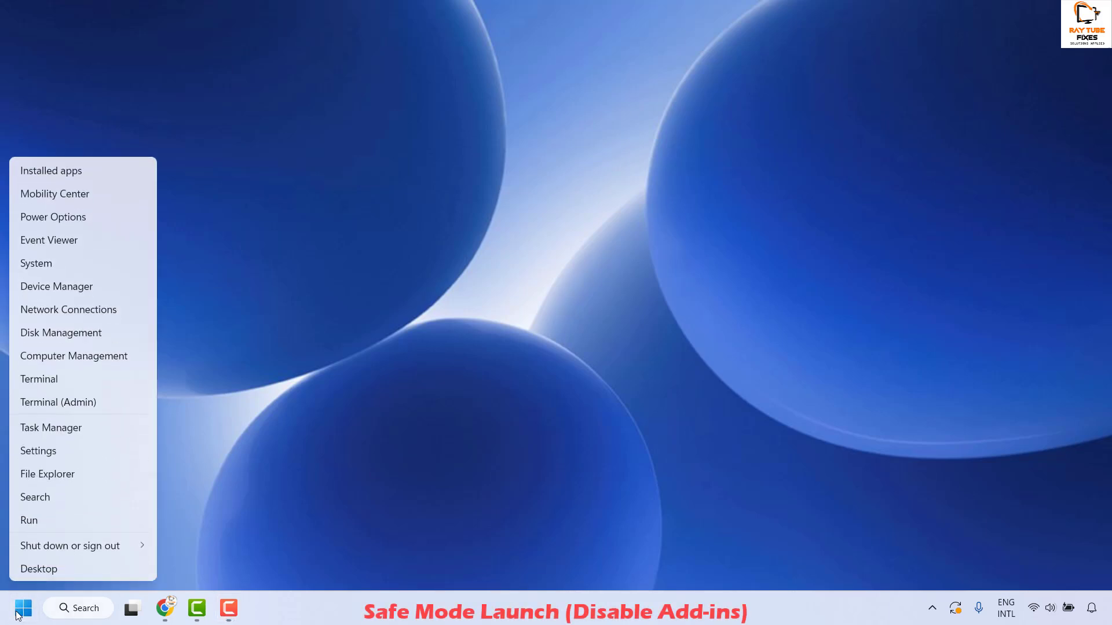
left_click(47, 519)
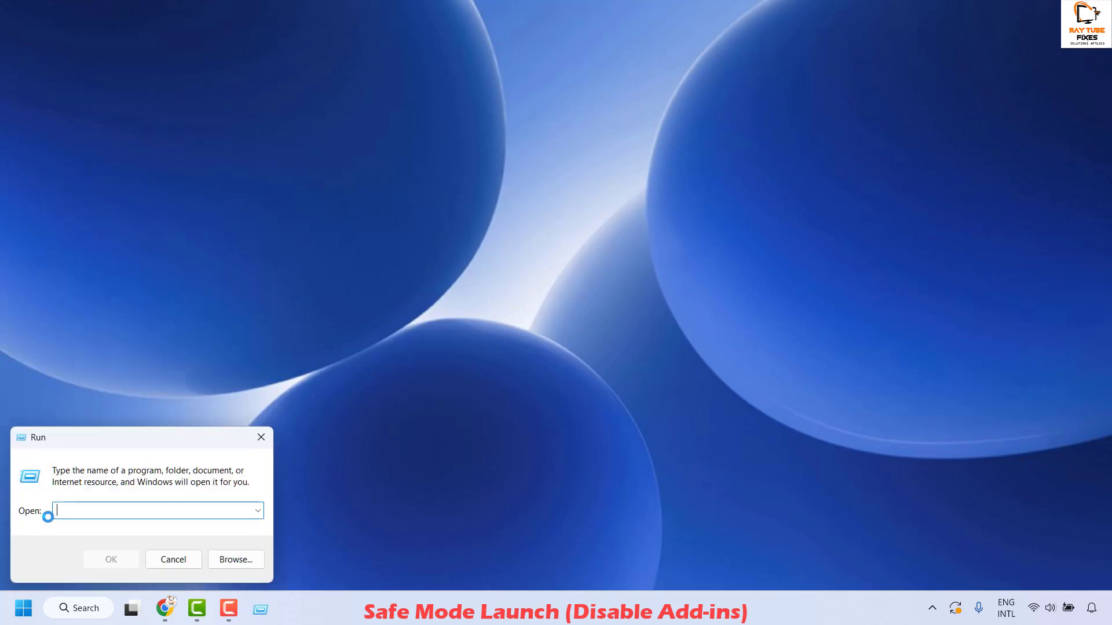
type("win")
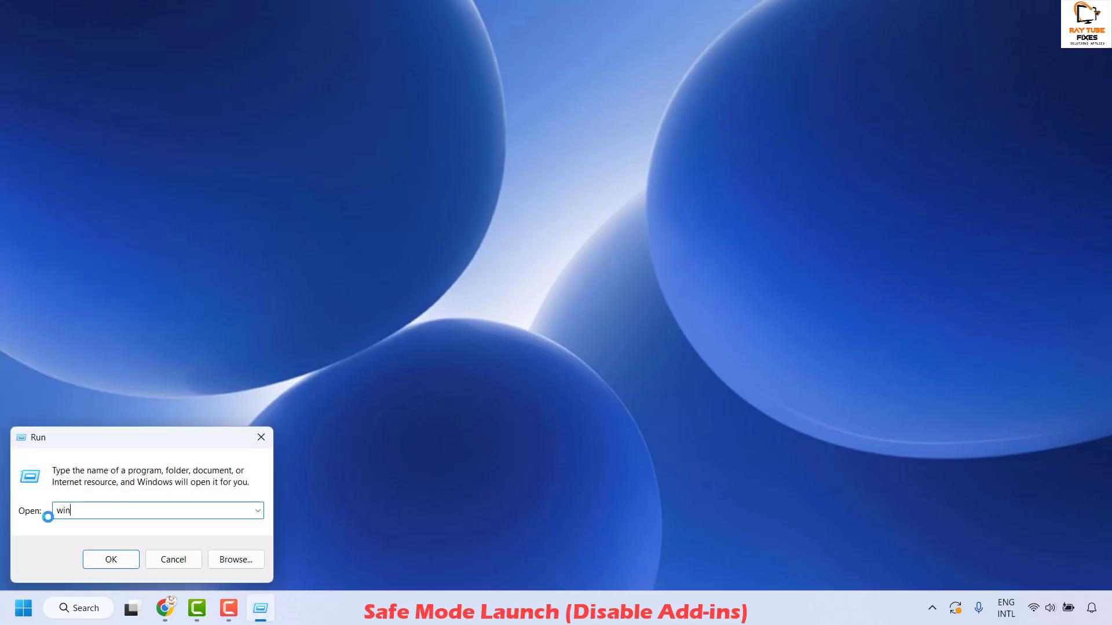
type("word /safe")
left_click(106, 564)
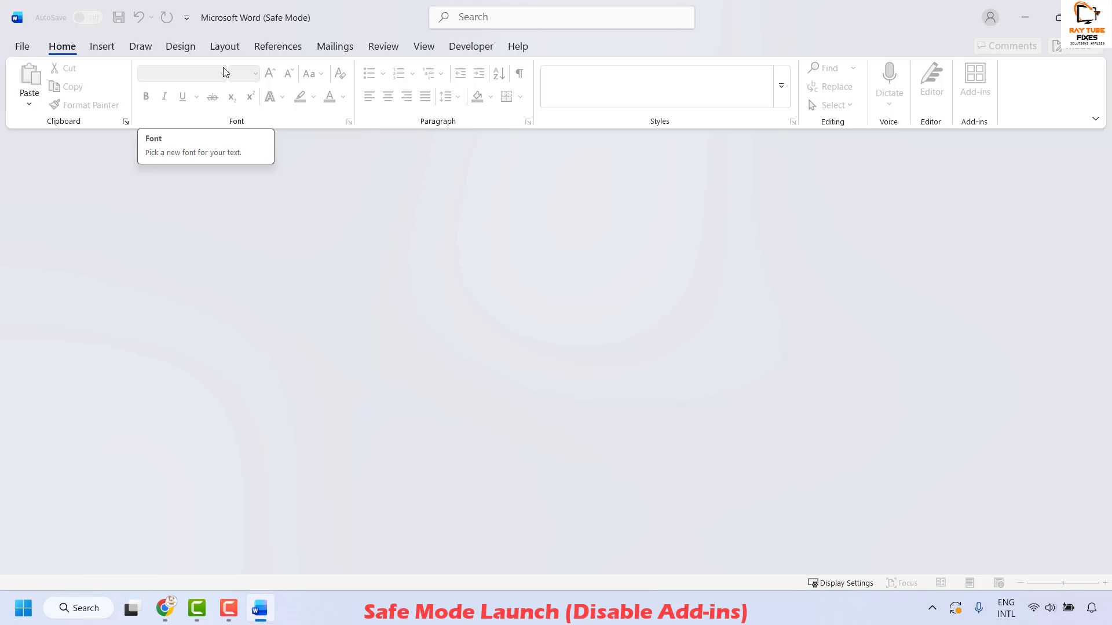
Open the COM Add-ins manager from the add-in settings in Word's options.
left_click(24, 47)
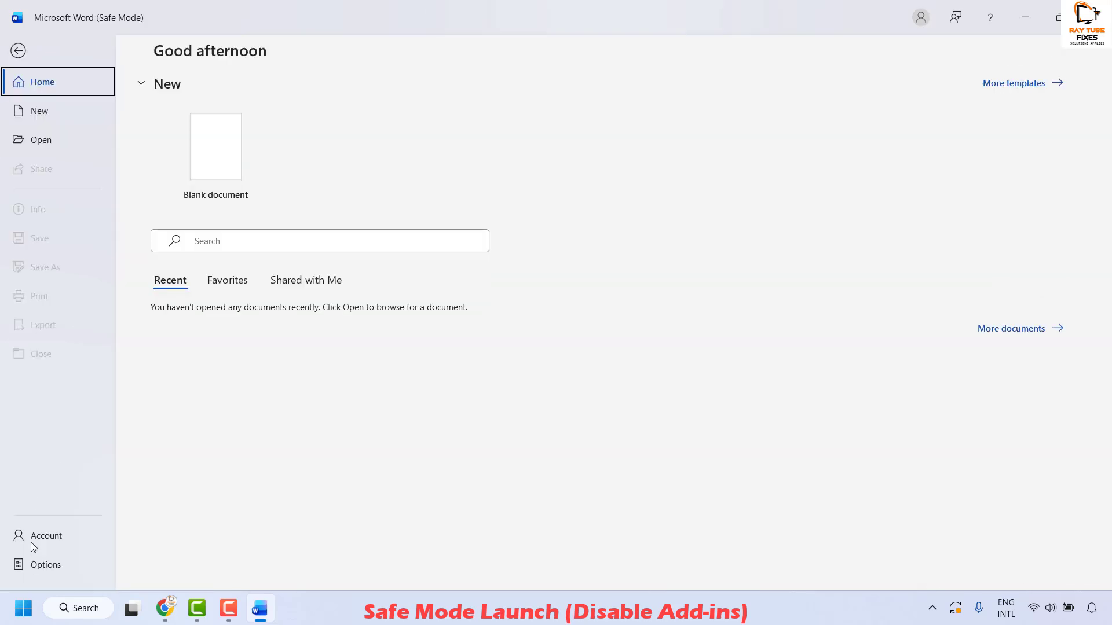
left_click(26, 565)
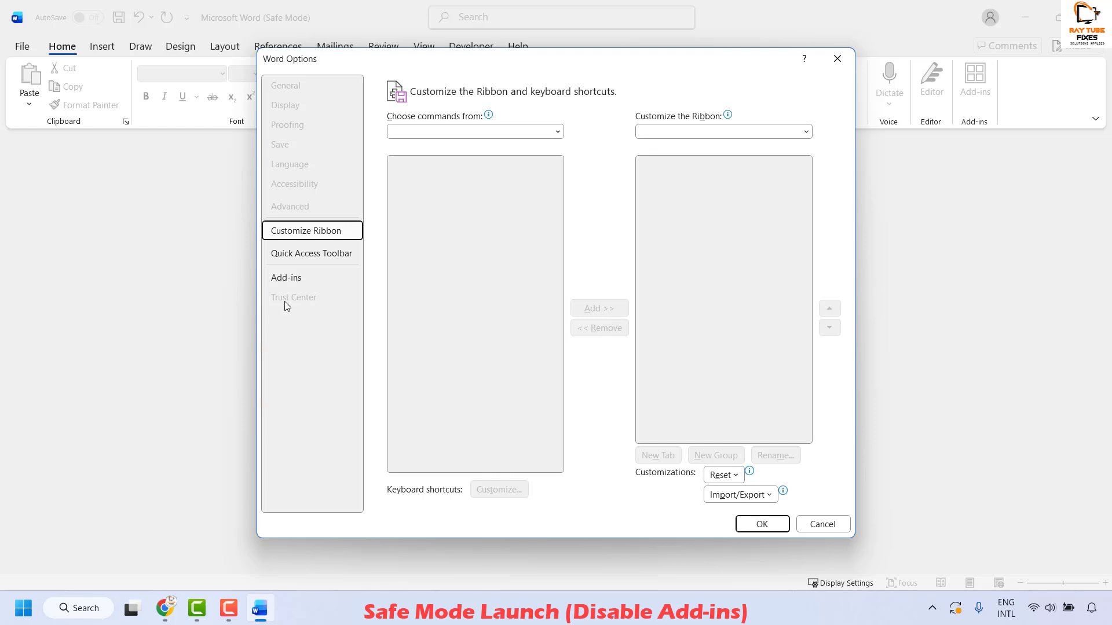
left_click(305, 279)
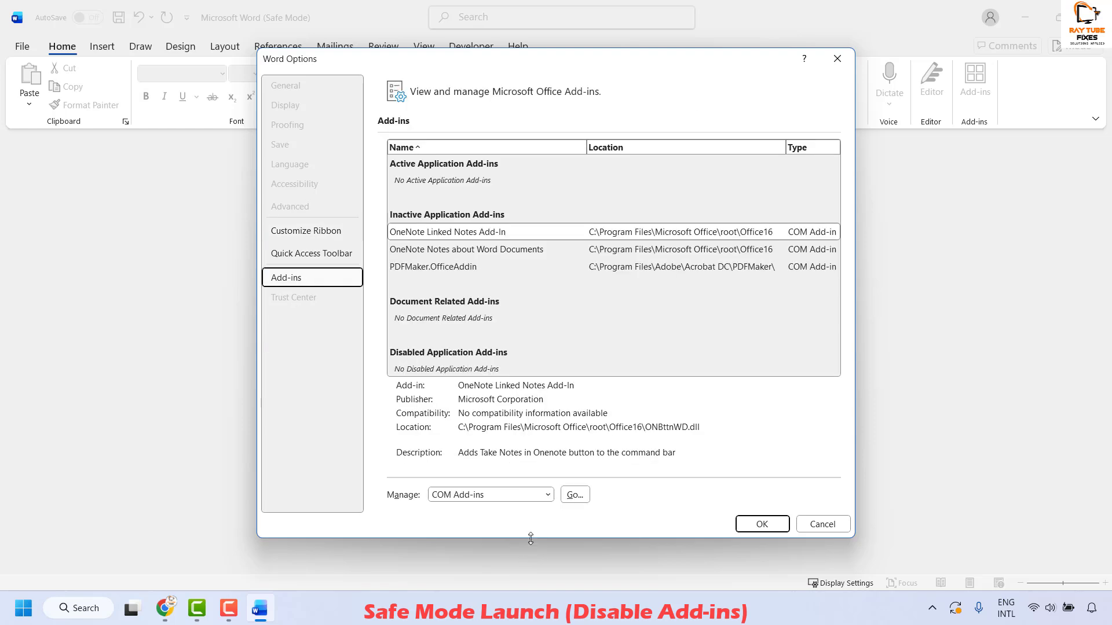
left_click(548, 495)
left_click(553, 498)
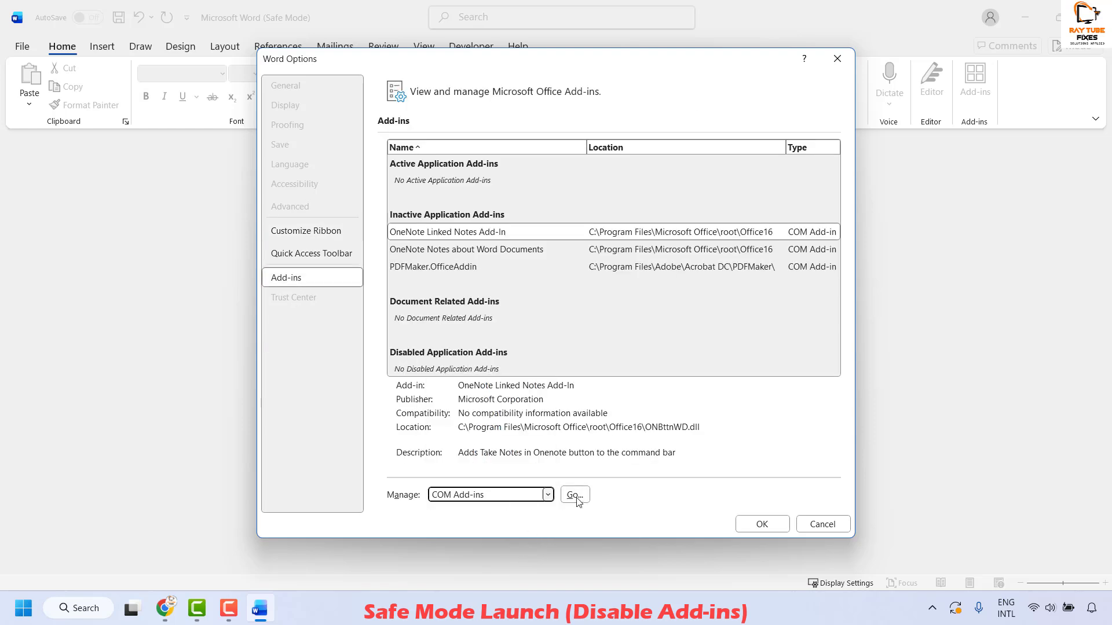
left_click(575, 496)
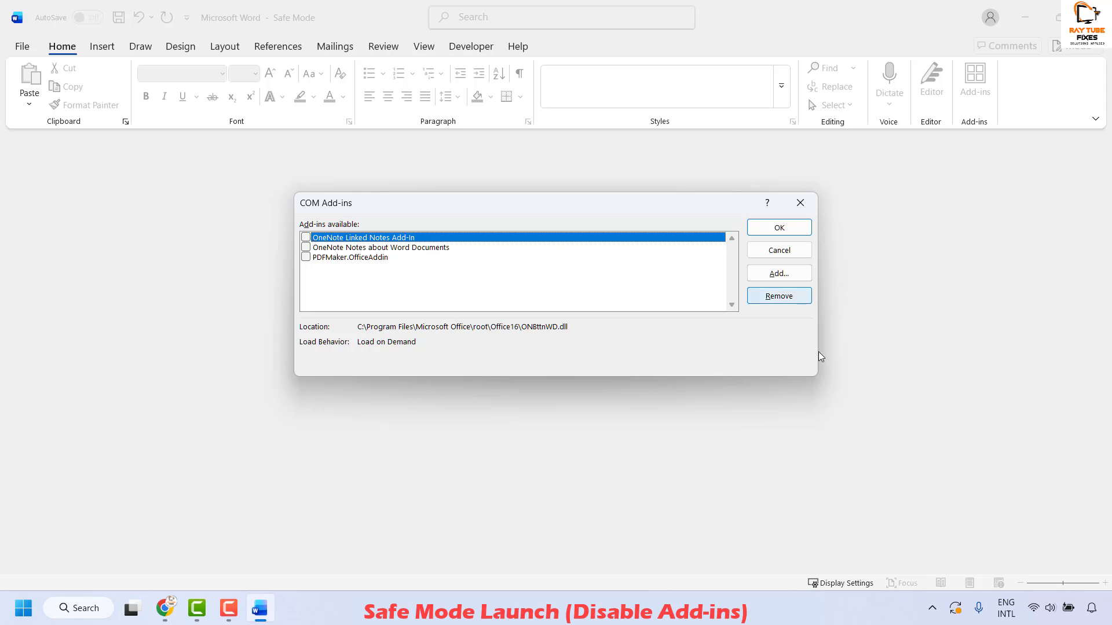
Remove the OneNote Linked Notes Add-In from the available COM add-ins and close Word.
left_click(783, 298)
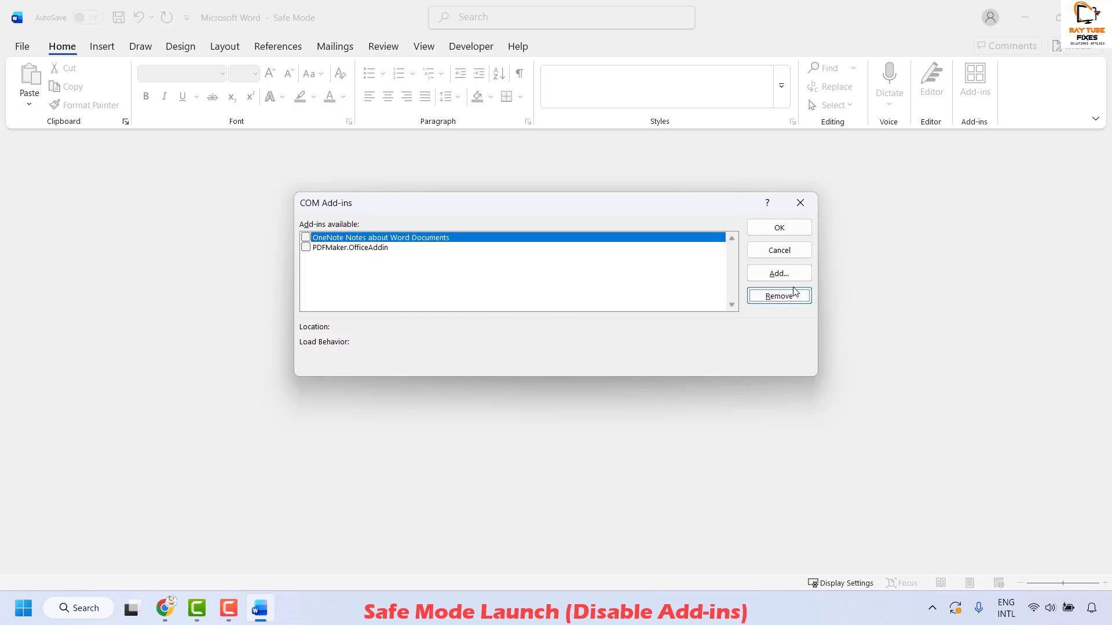
left_click(803, 200)
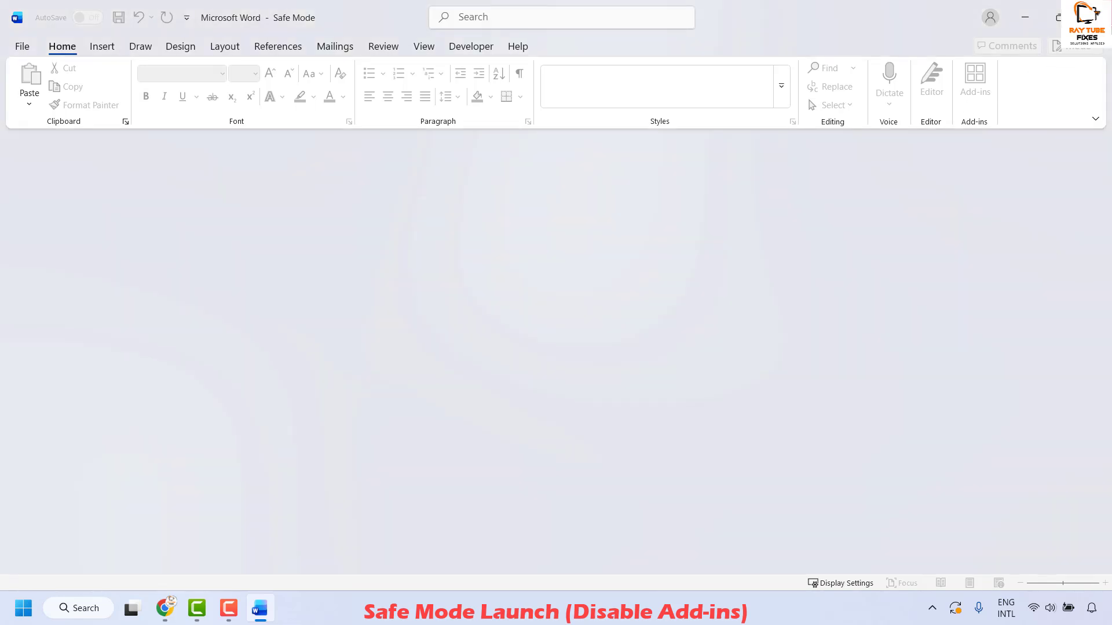
left_click(1093, 17)
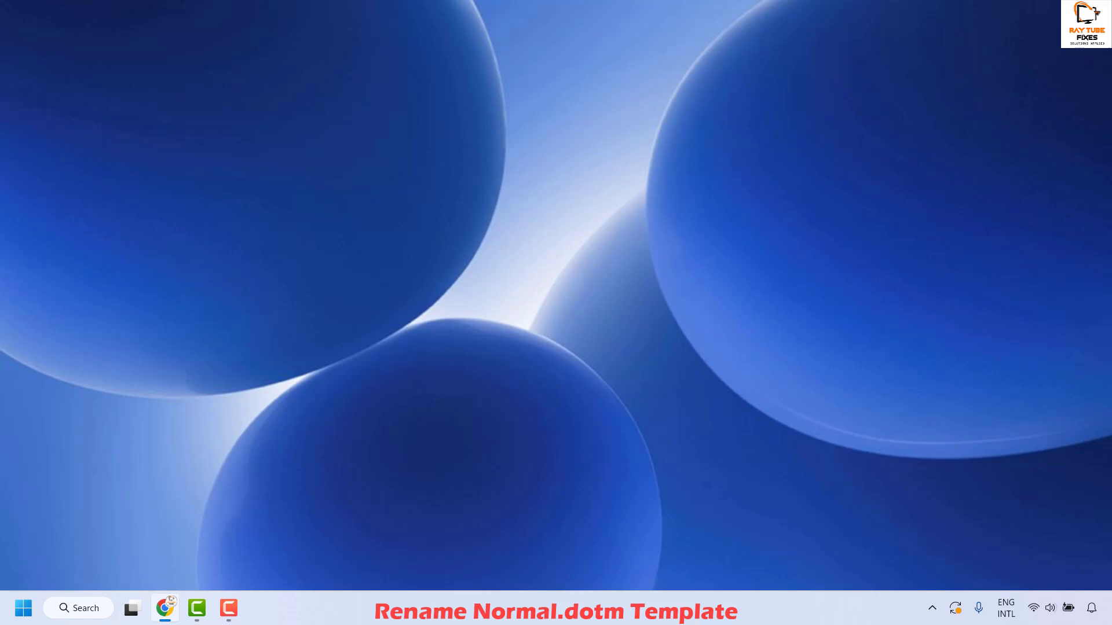
Open Word's templates folder by running the path %appdata%\Microsoft\Templates.
right_click(23, 608)
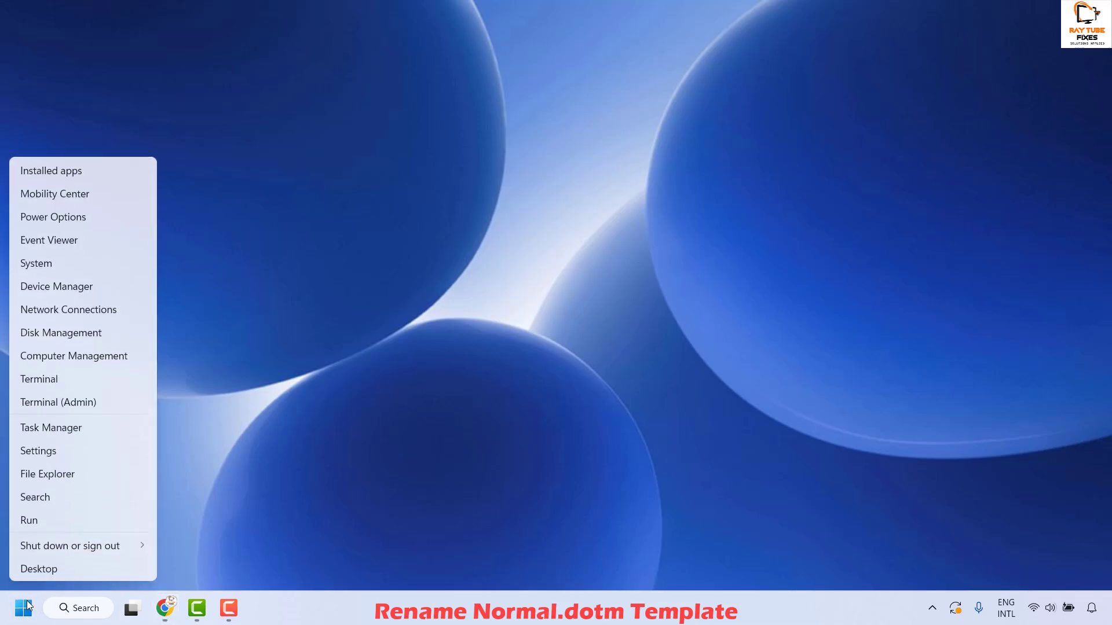
left_click(63, 522)
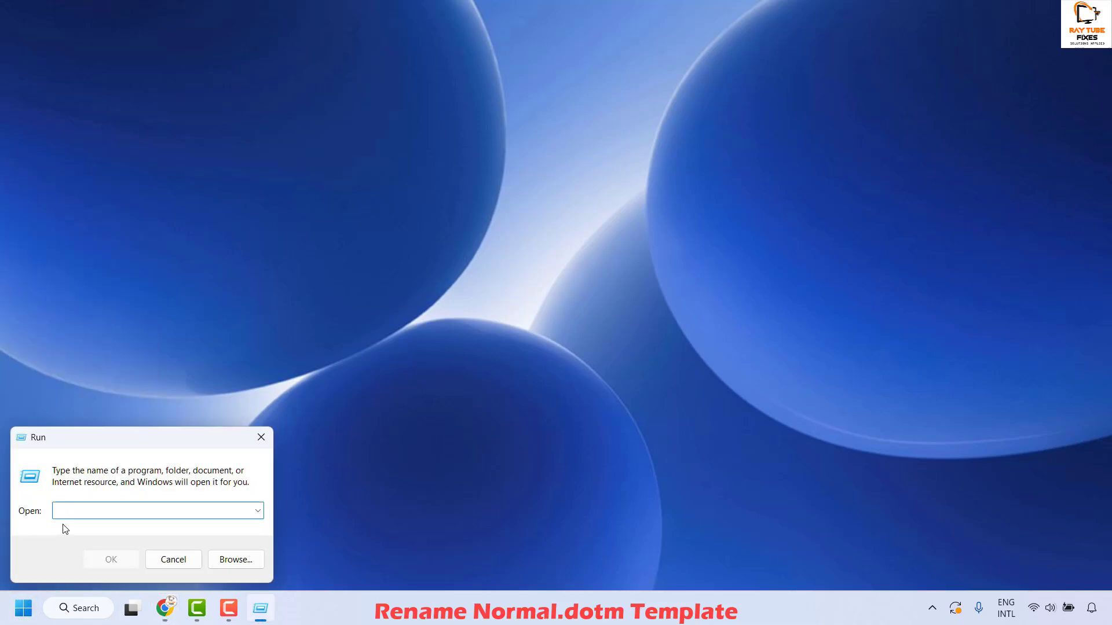
type("%appdata%\\Microsoft\\Templates")
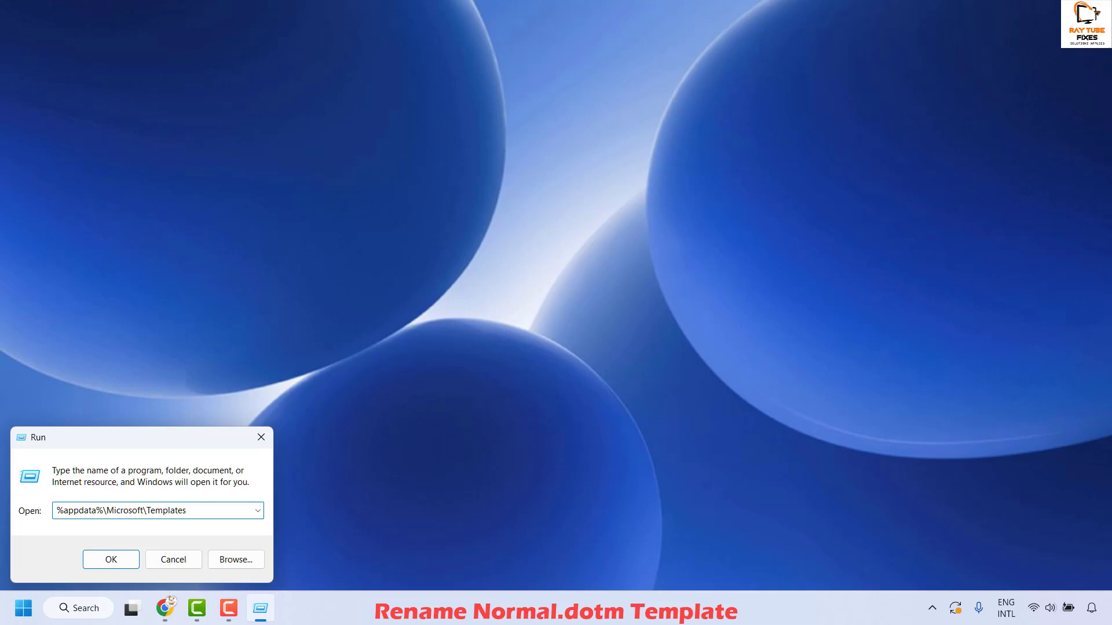
key("Return")
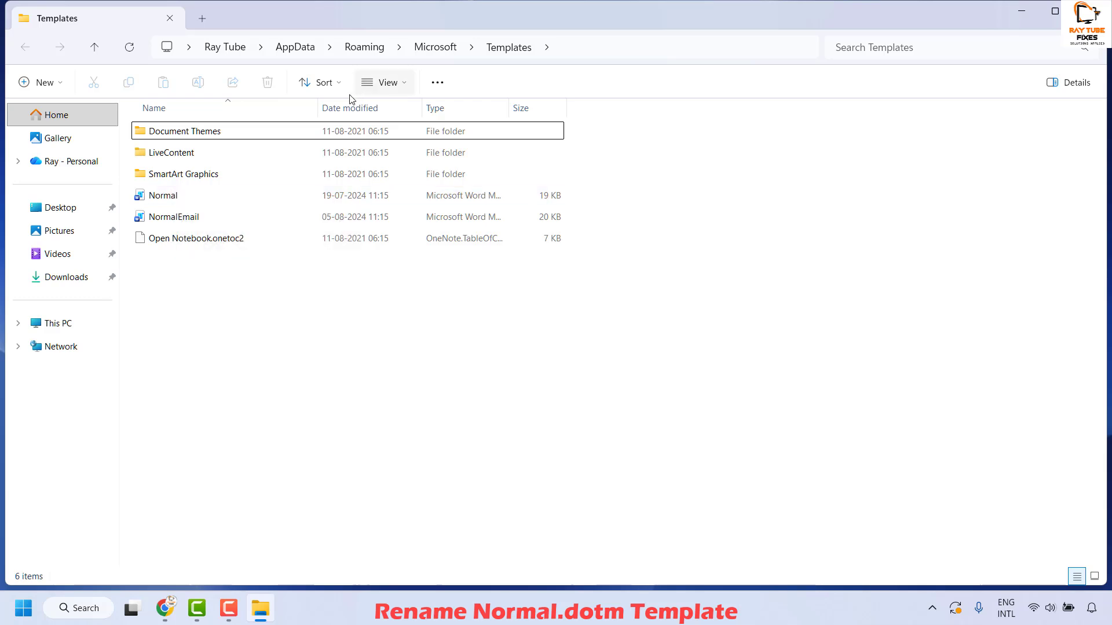
Set the folder options to show hidden files, folders, and drives and to stop hiding extensions for known file types.
left_click(439, 83)
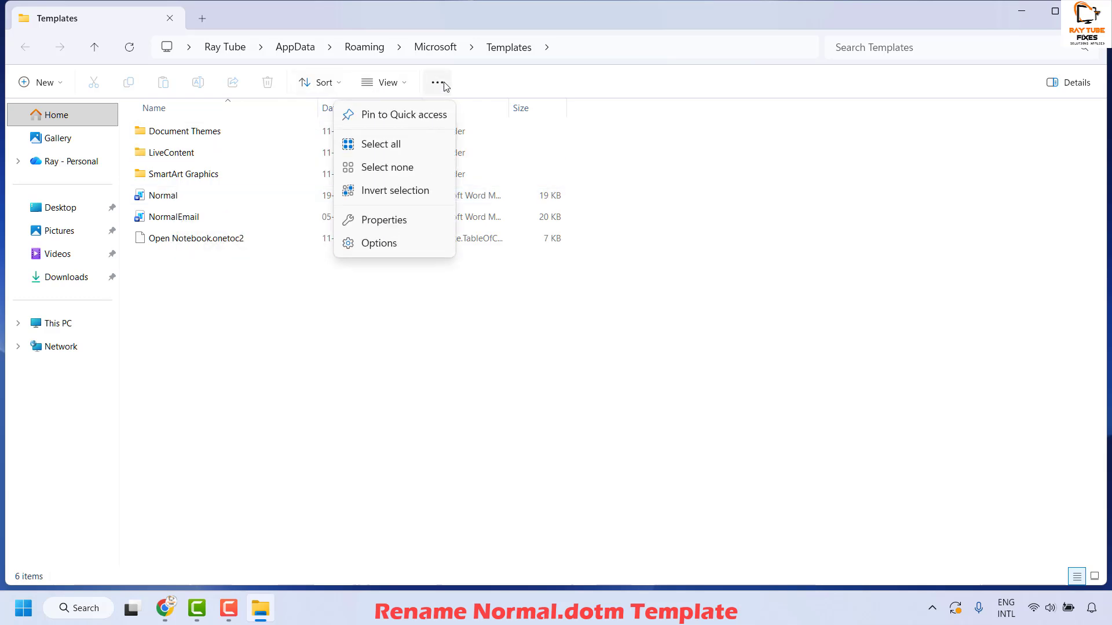
left_click(407, 247)
left_click(81, 146)
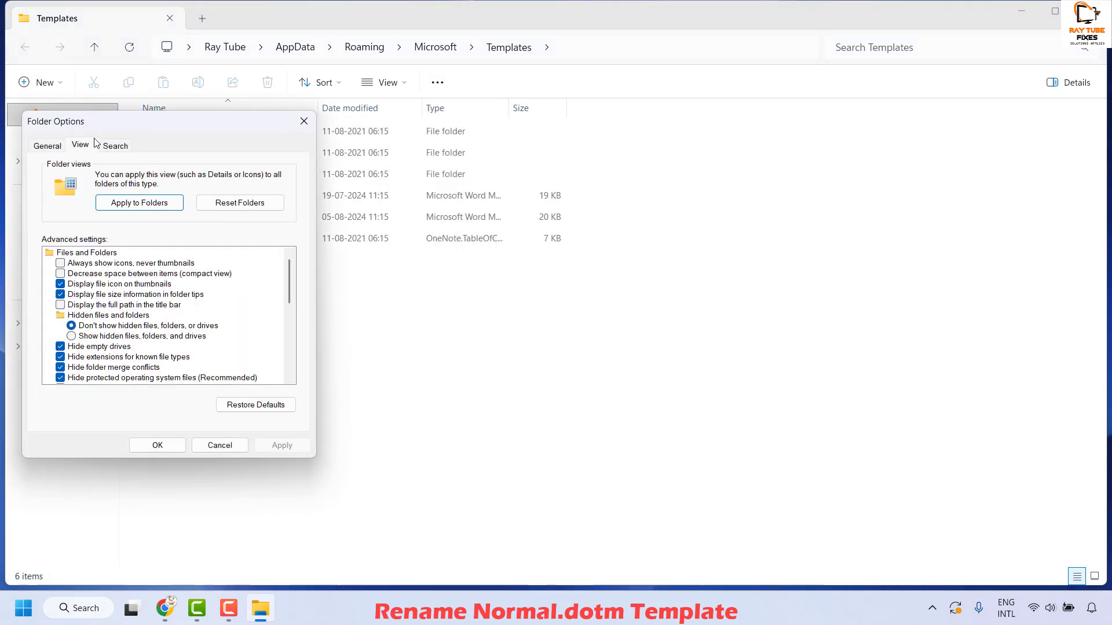
left_click(72, 337)
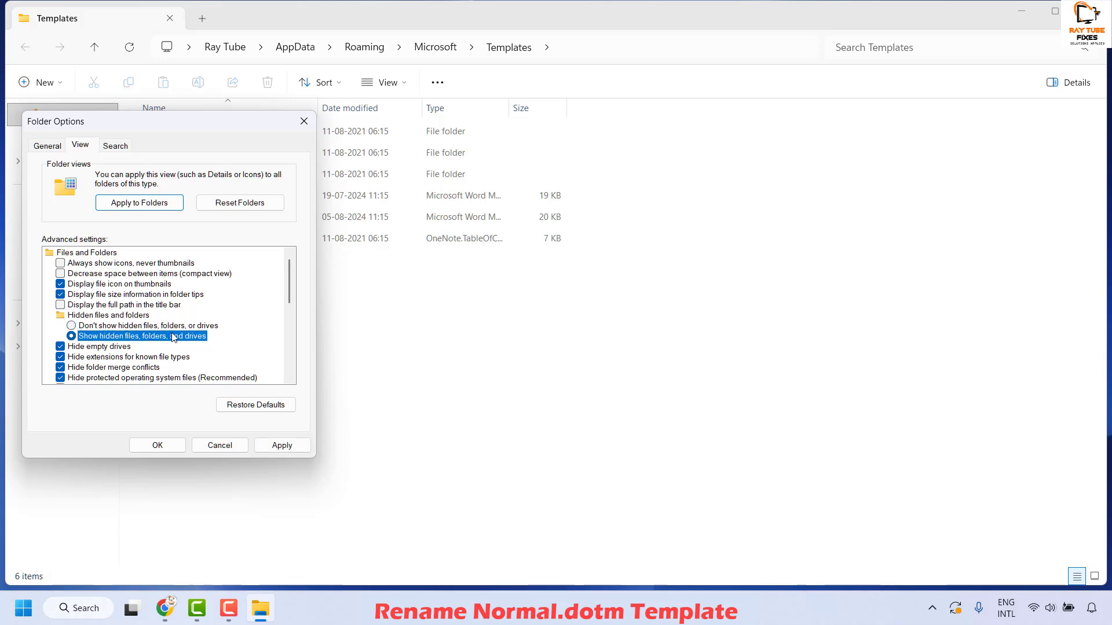
left_click(61, 357)
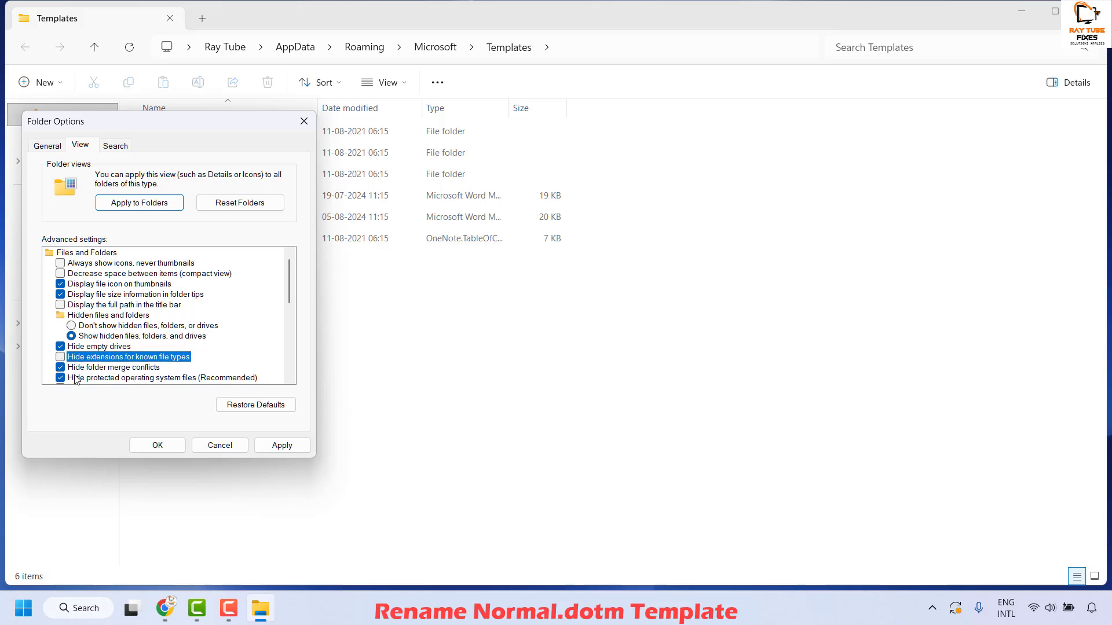
left_click(282, 445)
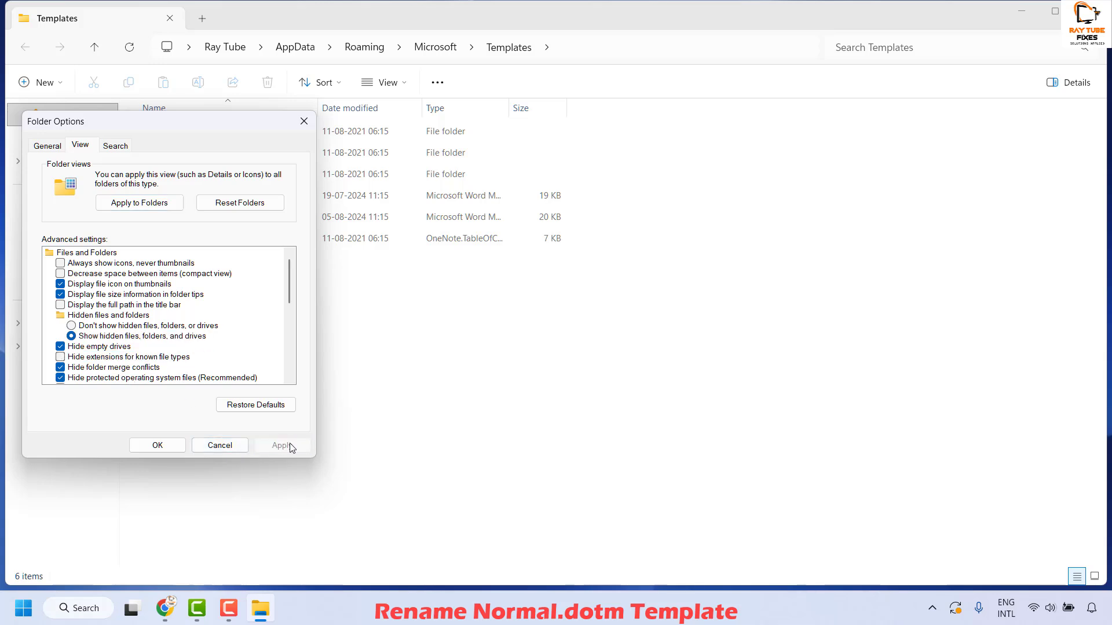
left_click(157, 445)
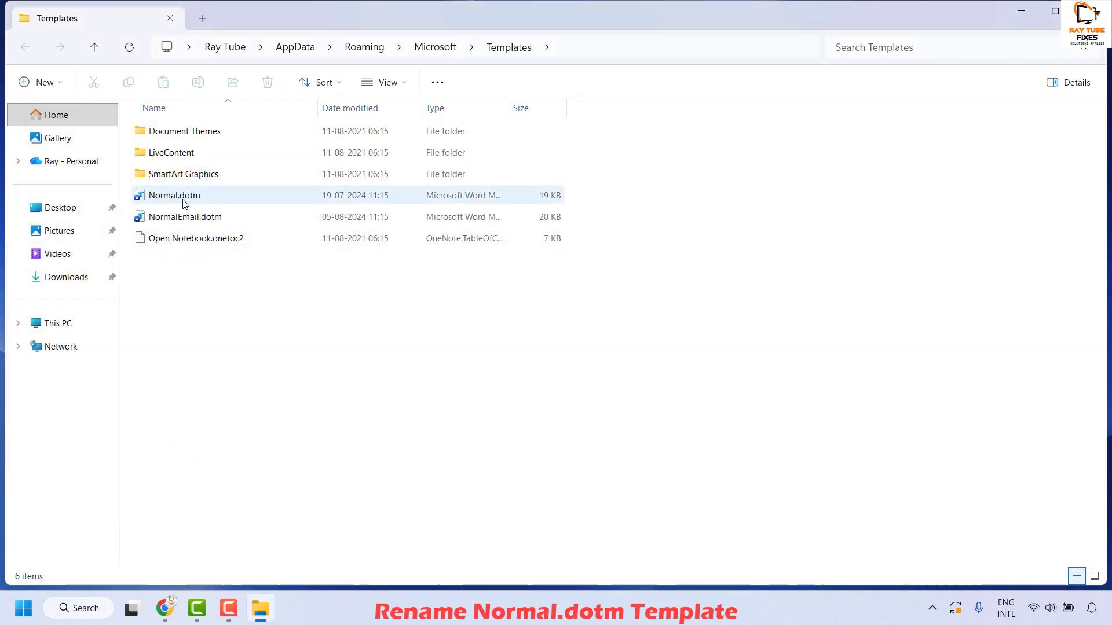
Rename the Normal.dotm template file to Normalold.dotm.
mouse_move(183, 199)
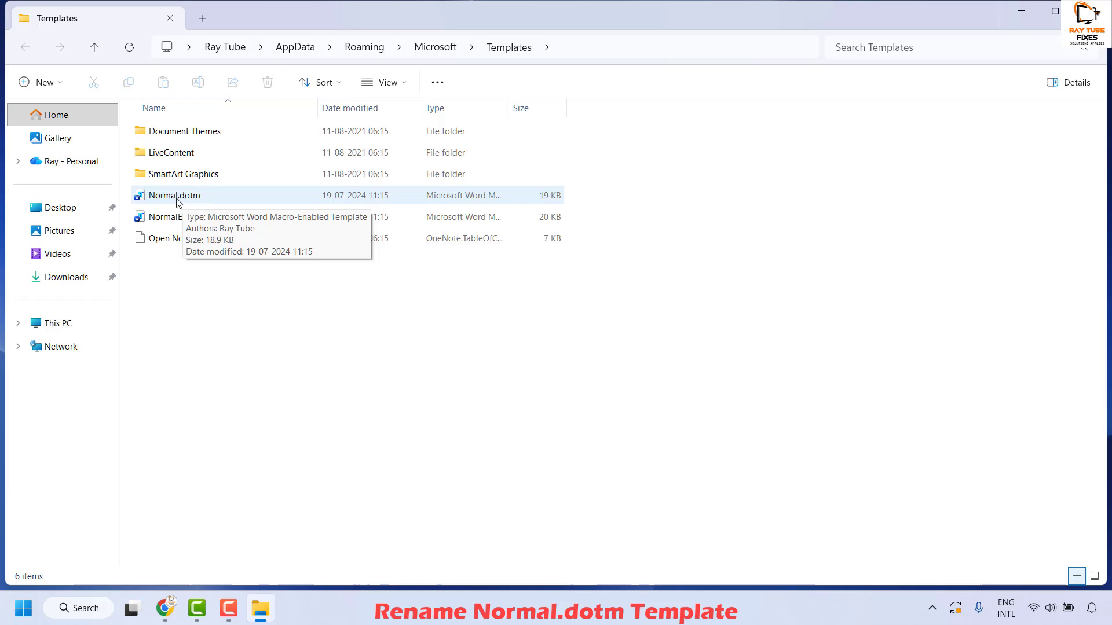
left_click(179, 198)
right_click(178, 199)
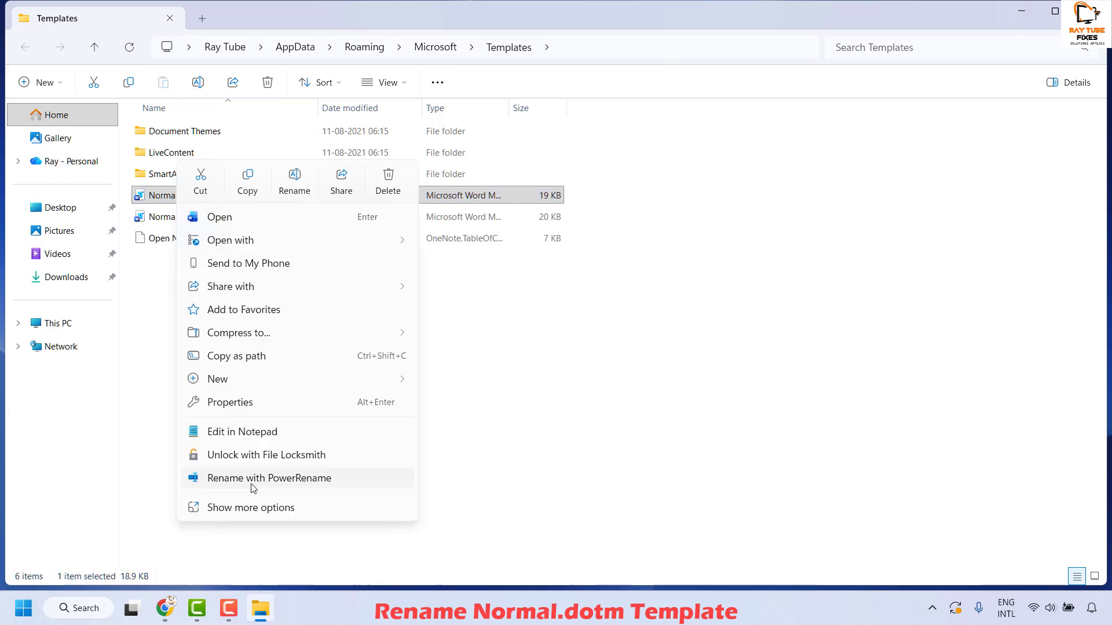
left_click(251, 510)
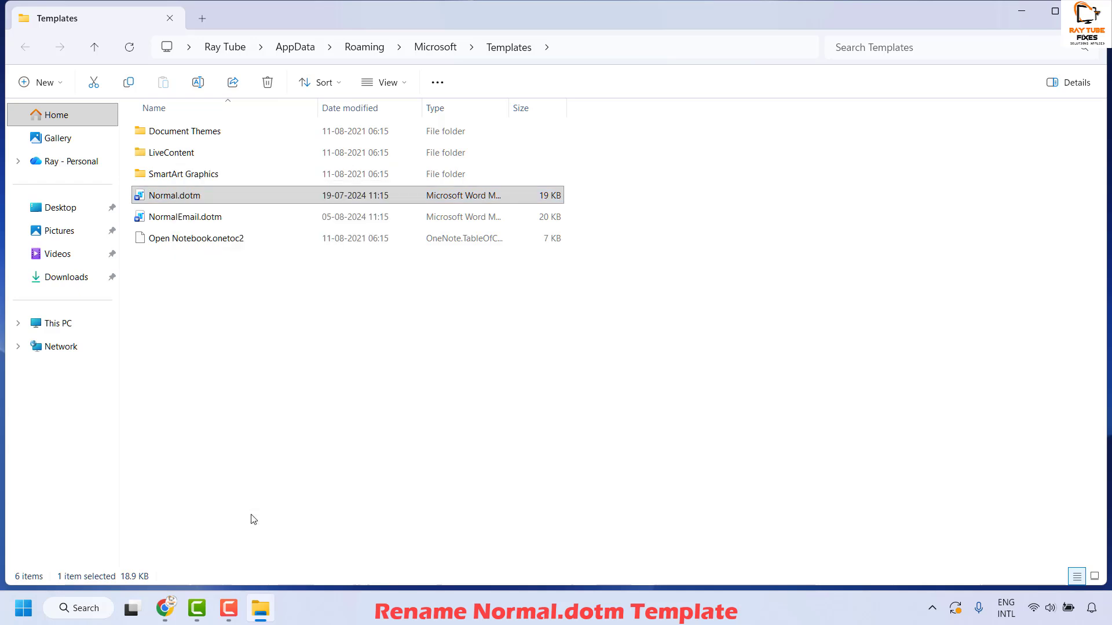
left_click(218, 556)
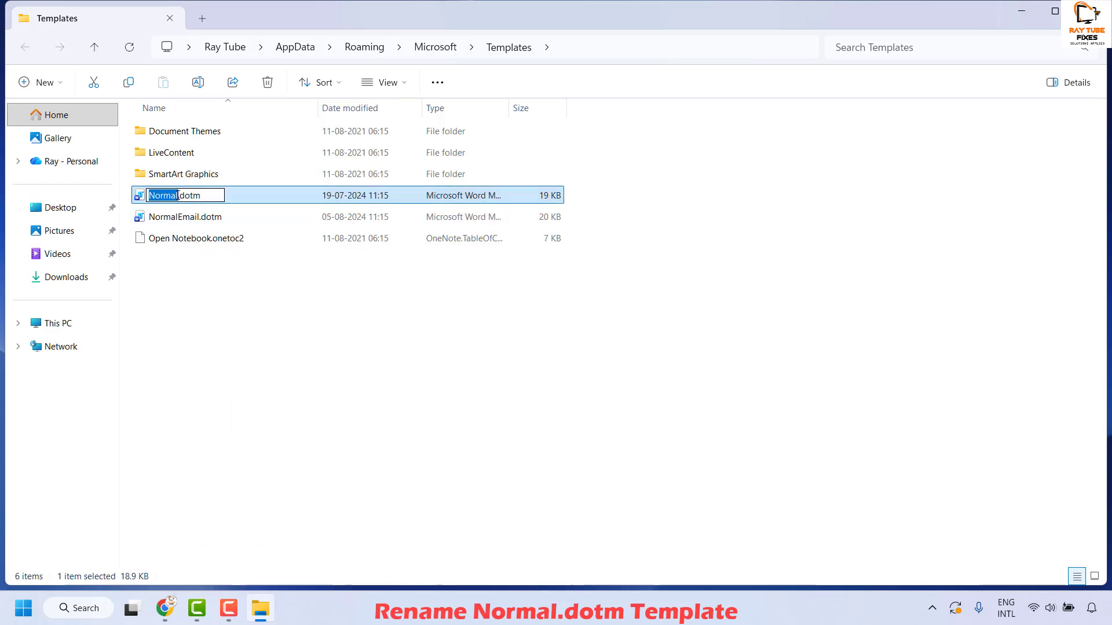
key("Right")
type("ol")
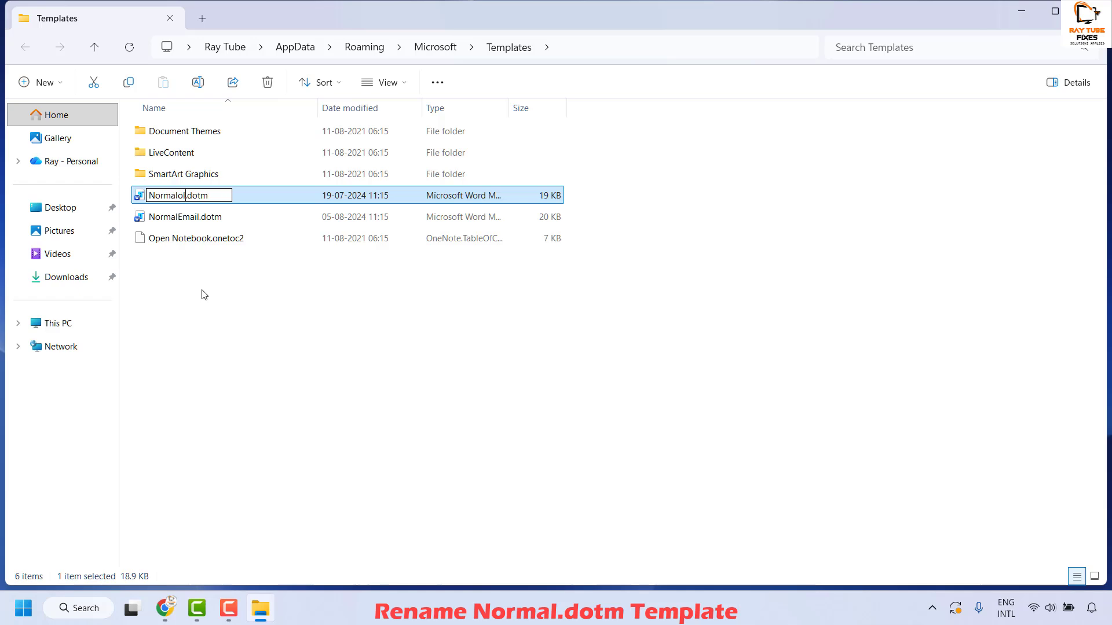
type("d")
key("Return")
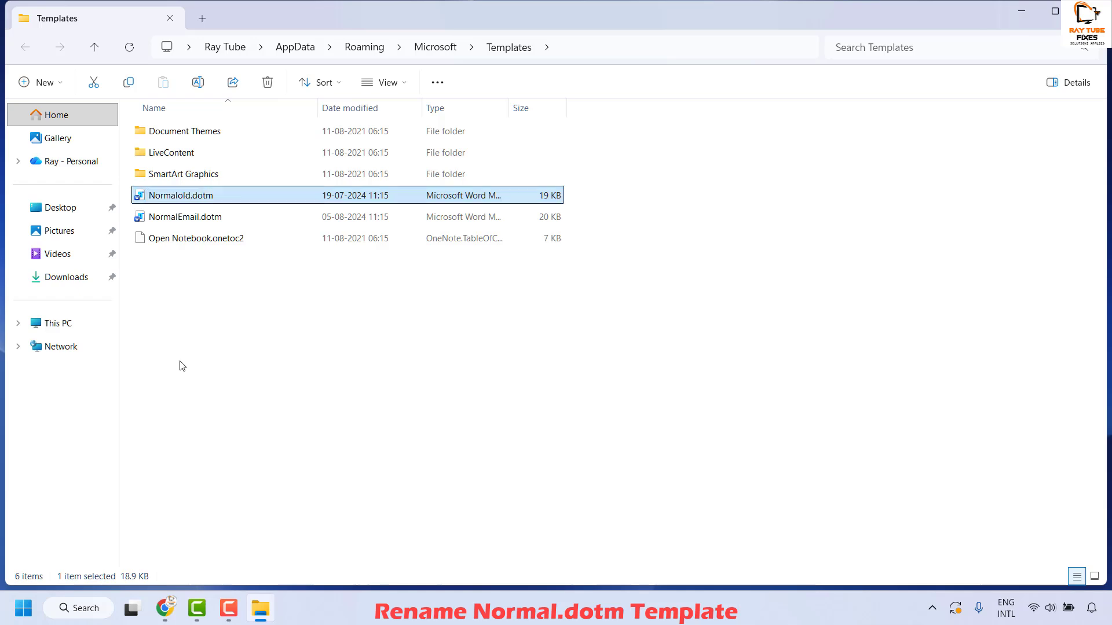
Launch Word normally by running "winword" and create a blank document.
key("super+r")
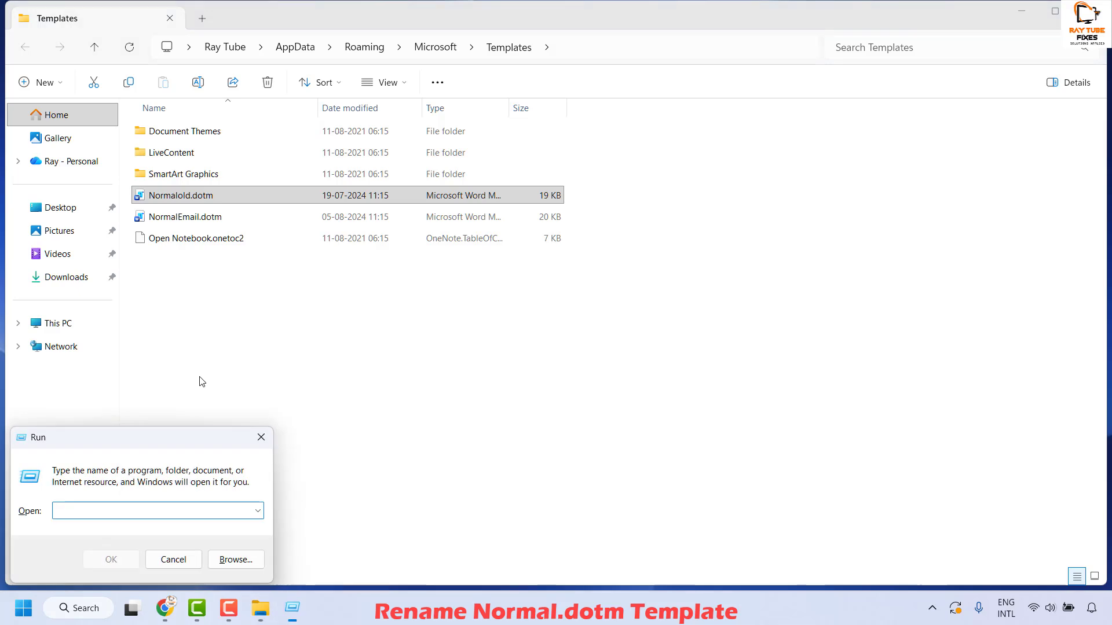
type("wi")
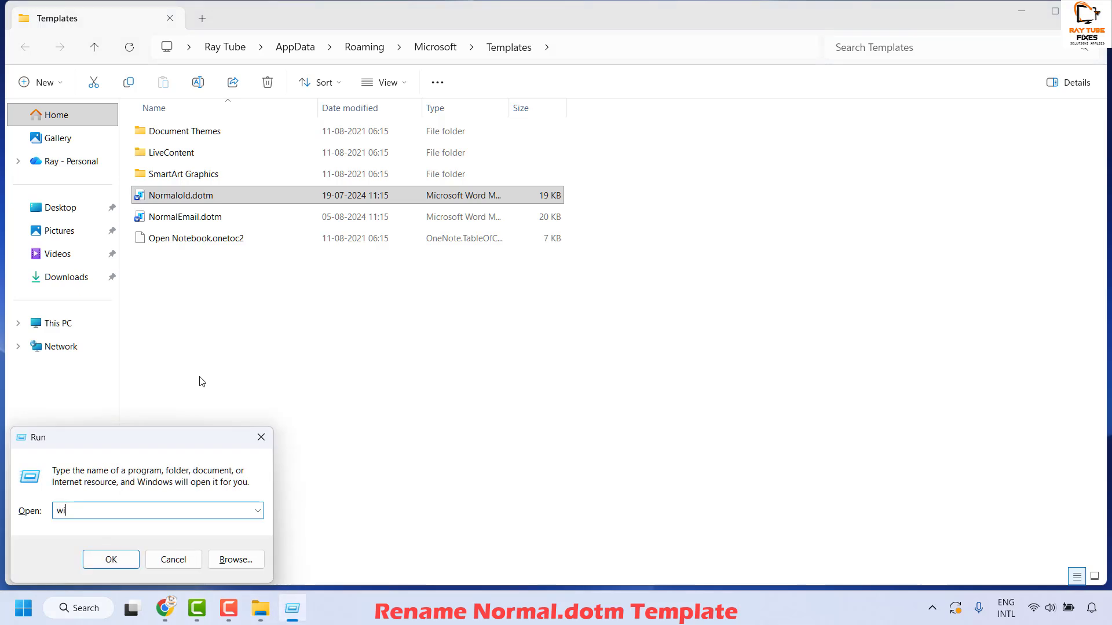
type("word")
key("ctrl+a")
type("winword")
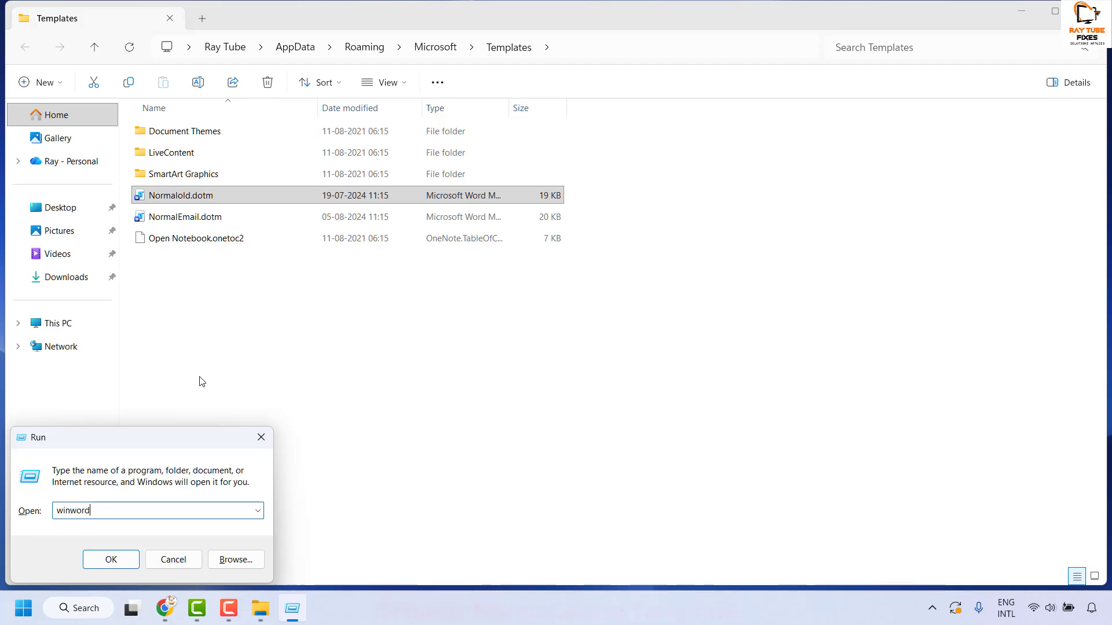
key("Return")
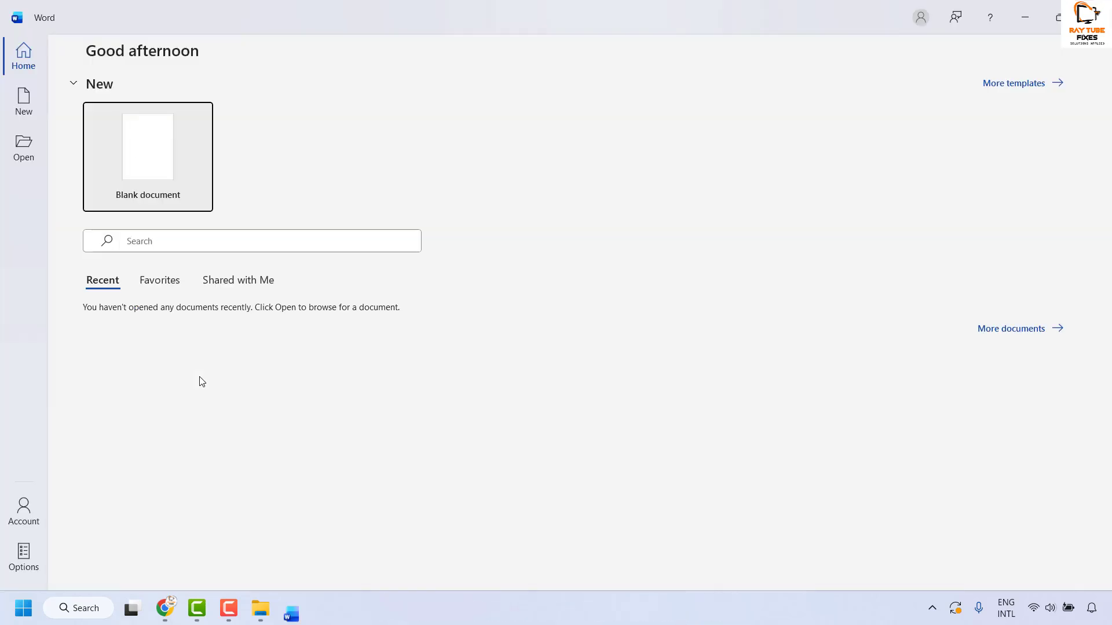
left_click(144, 154)
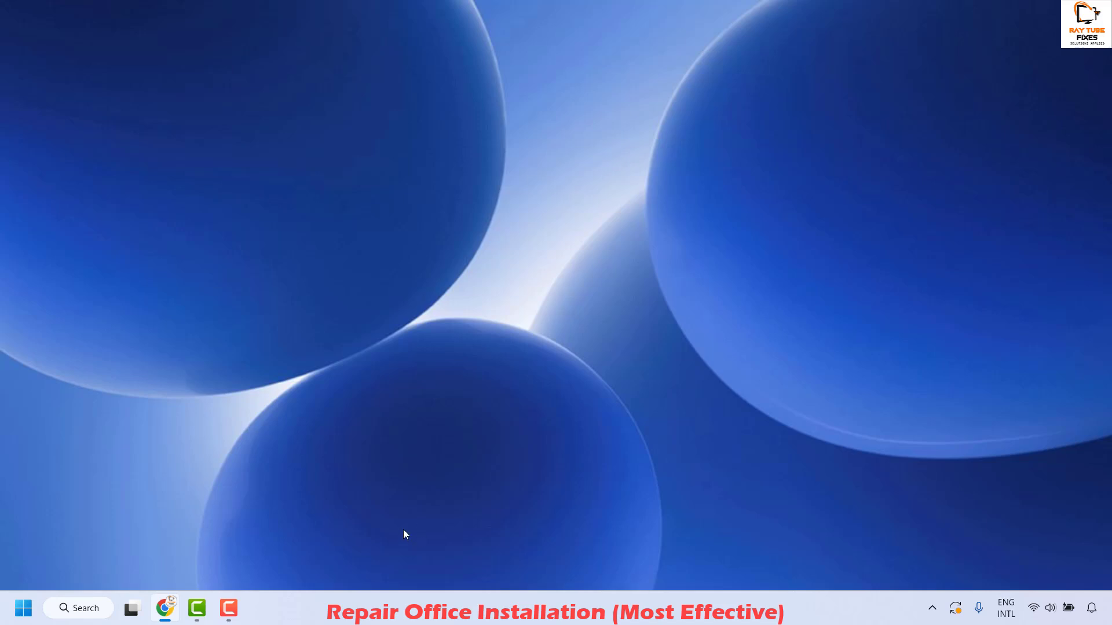
Open the Programs and Features list by running "appwiz.cpl" and maximize its window.
right_click(37, 598)
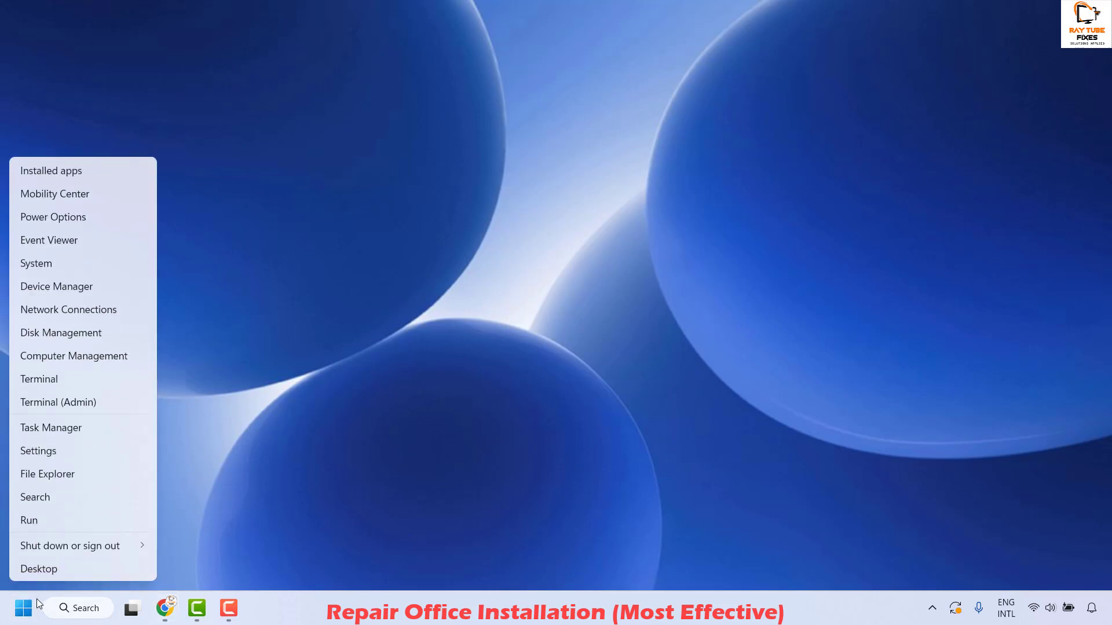
left_click(58, 525)
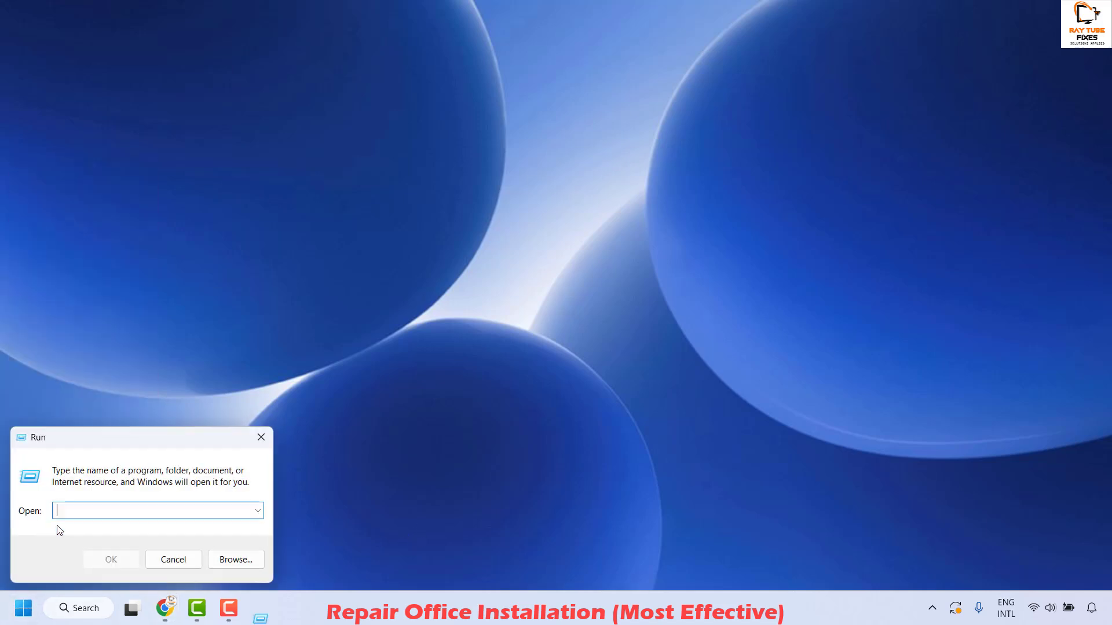
type("appwi")
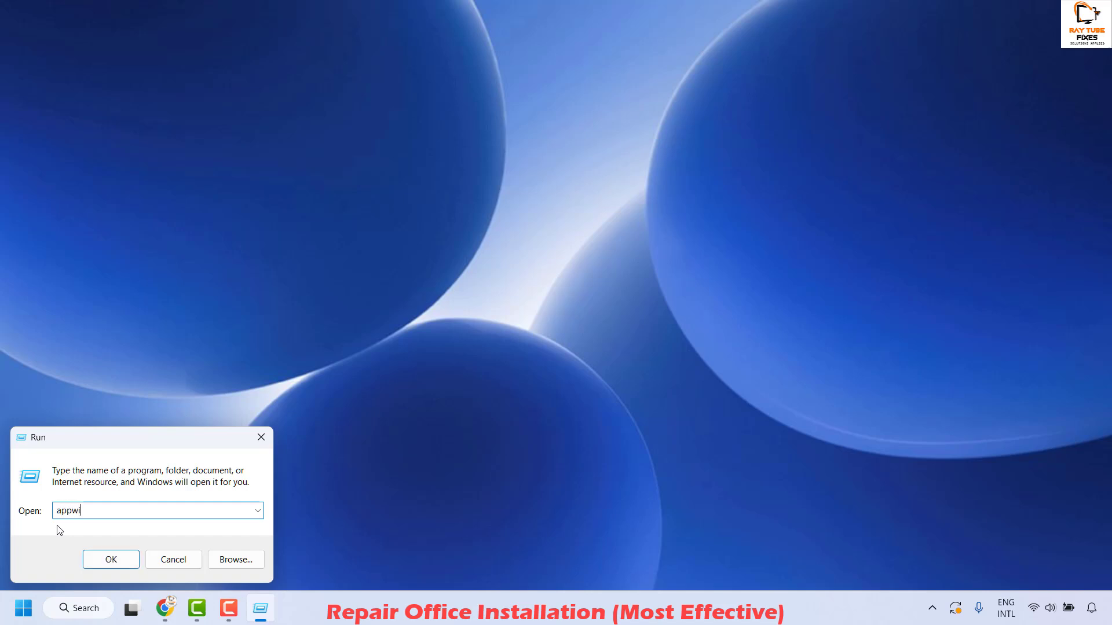
type("z.cpl")
left_click(109, 565)
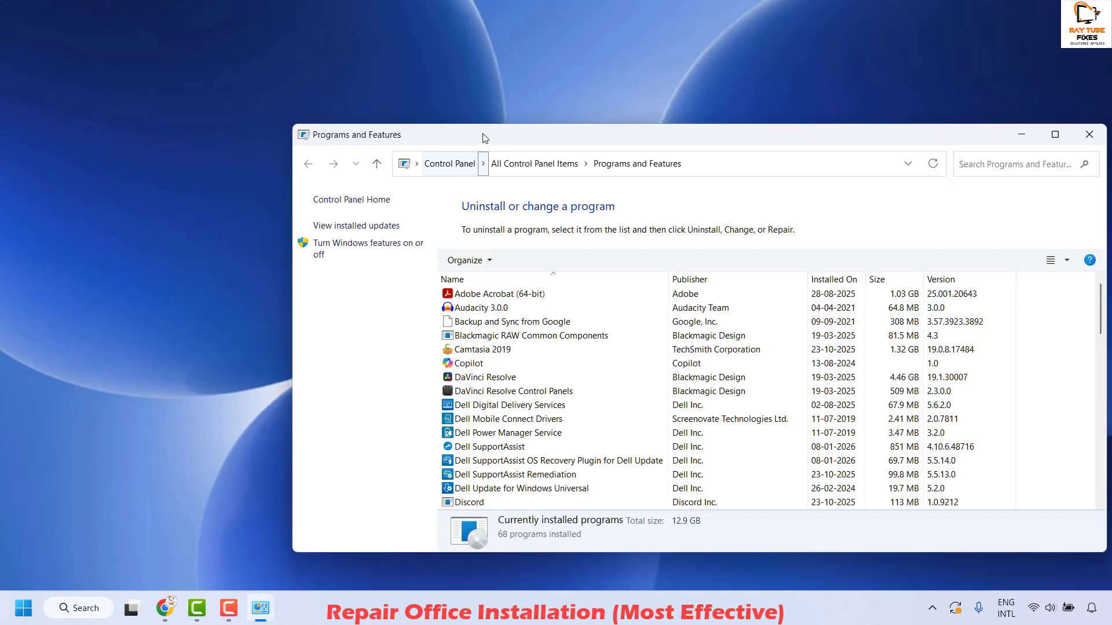
double_click(472, 139)
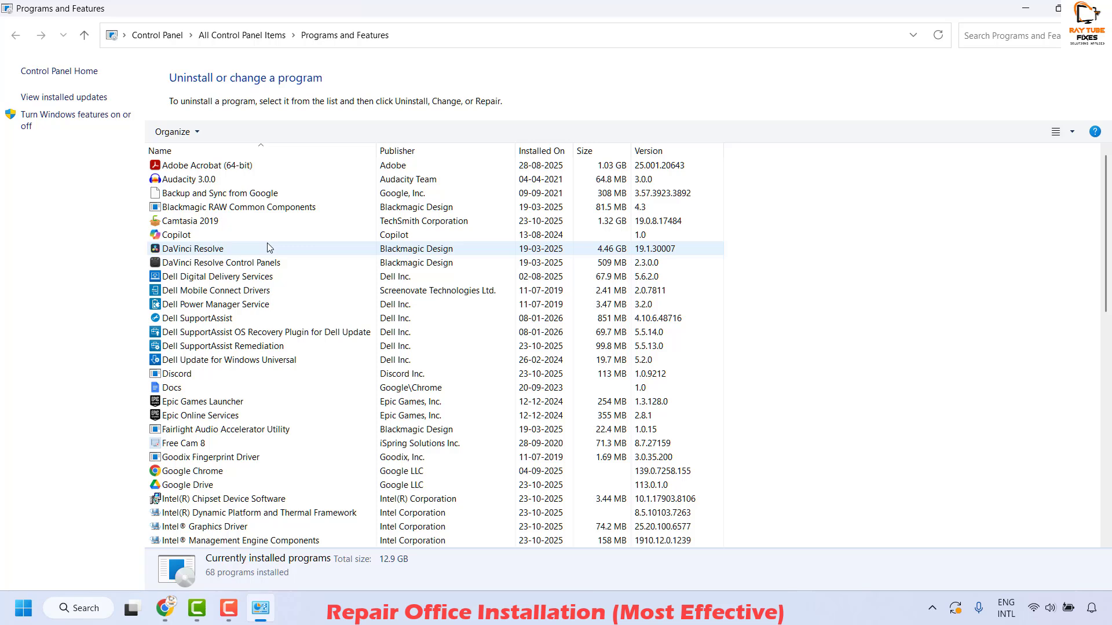
Open the repair options for Microsoft 365 Apps for business - en-us and select Online Repair.
scroll(268, 248, "down", 2)
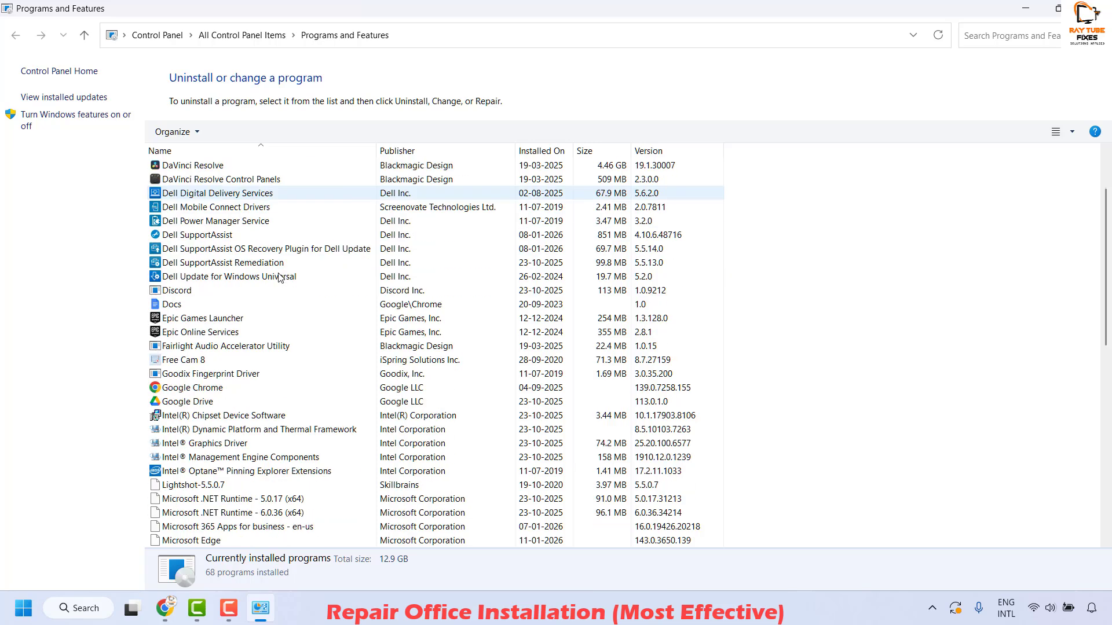
scroll(278, 272, "down", 2)
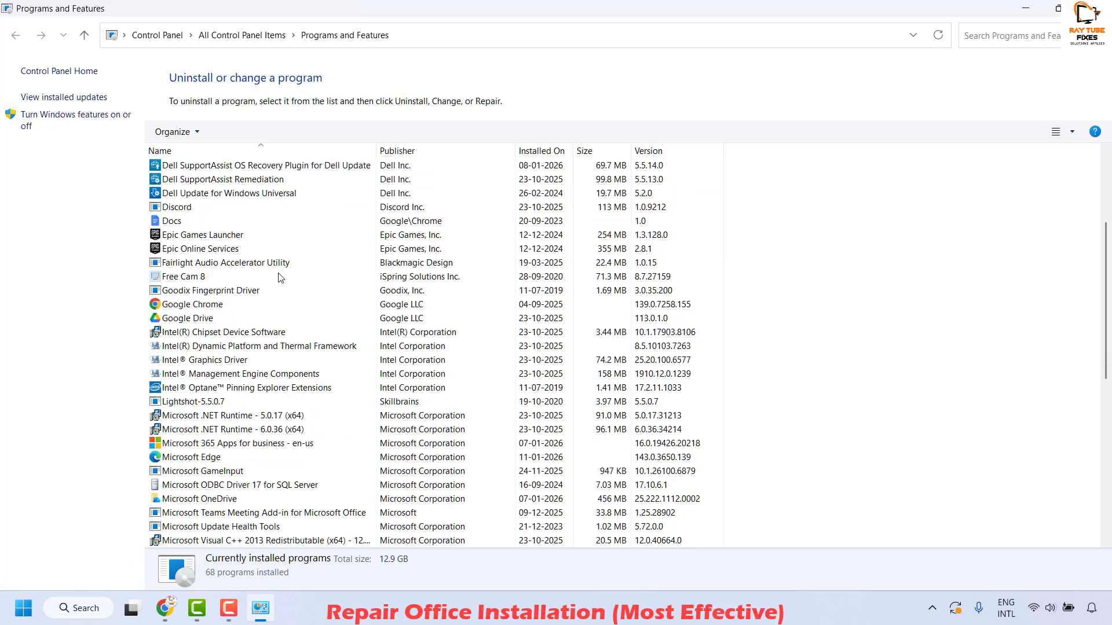
scroll(278, 278, "down", 4)
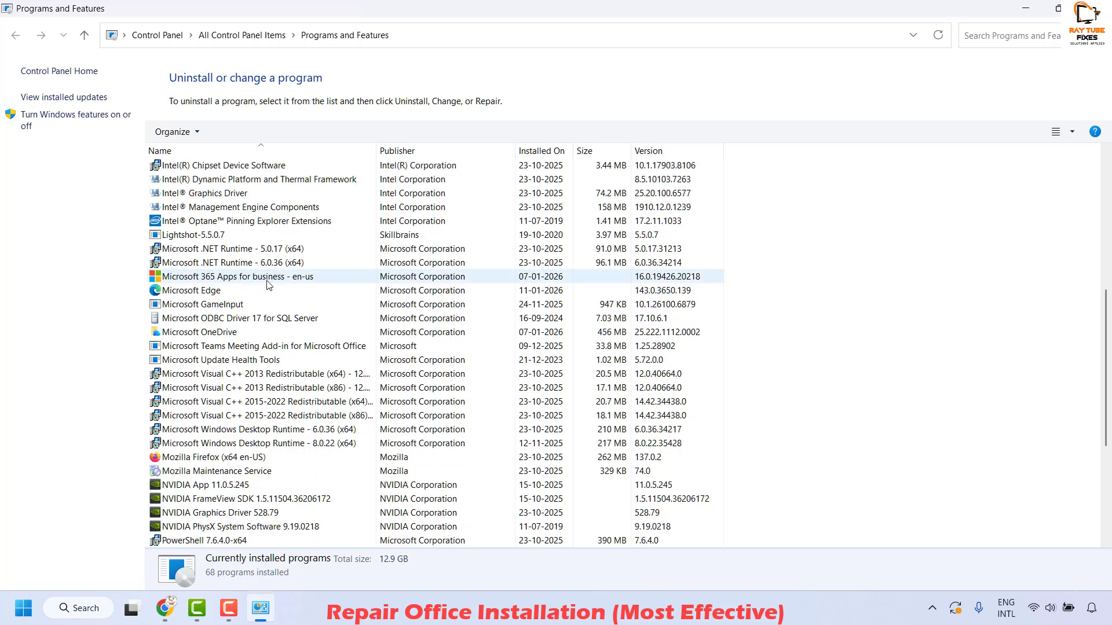
left_click(231, 277)
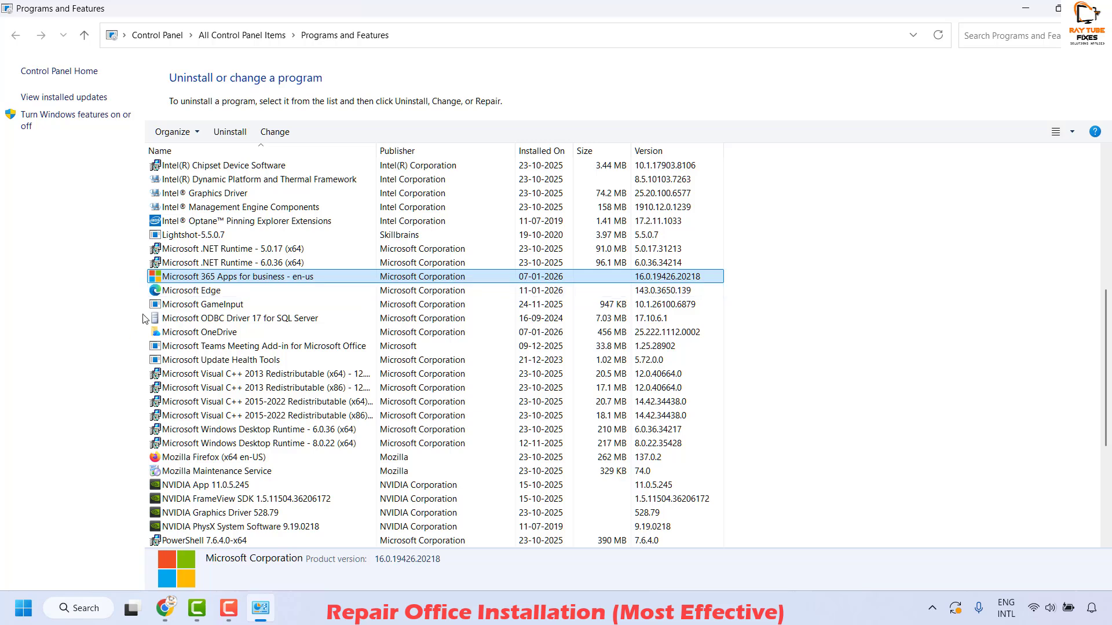
right_click(232, 282)
left_click(289, 309)
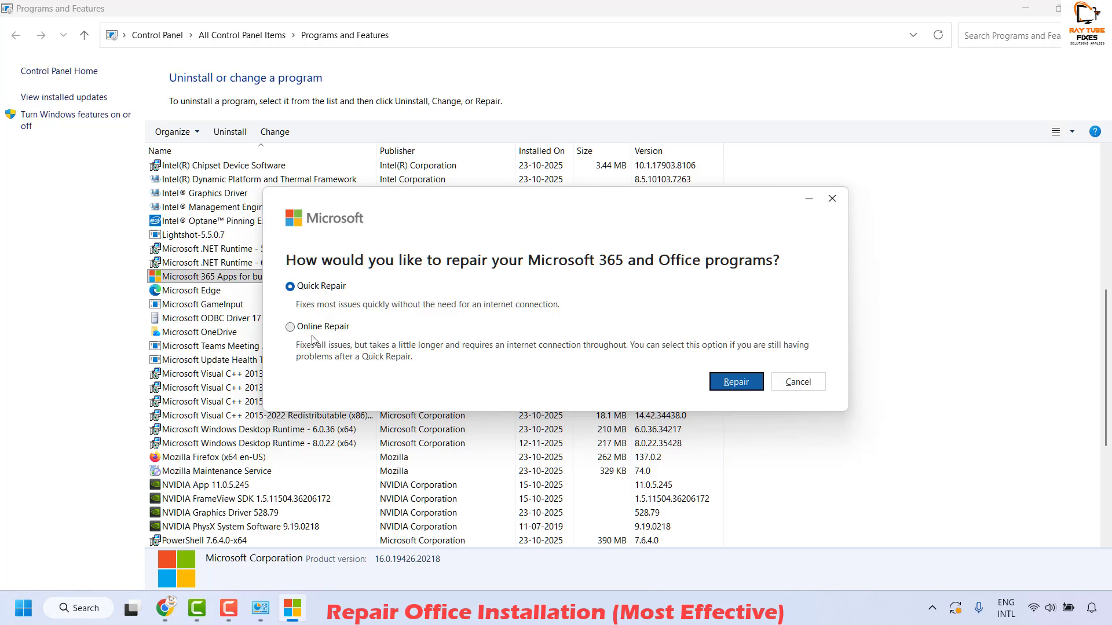
left_click(290, 328)
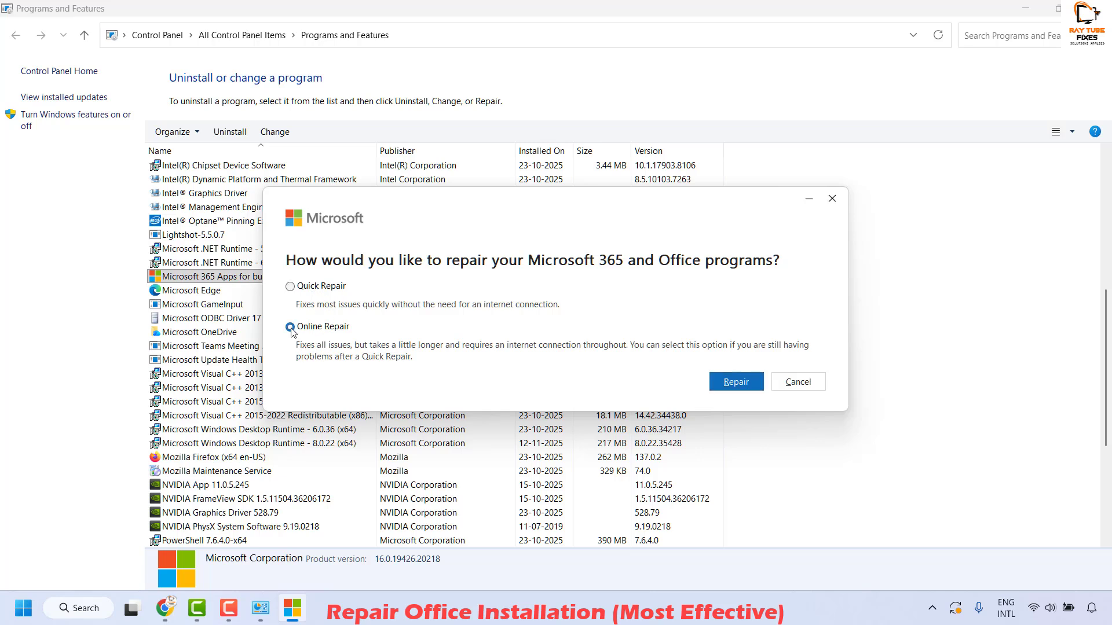